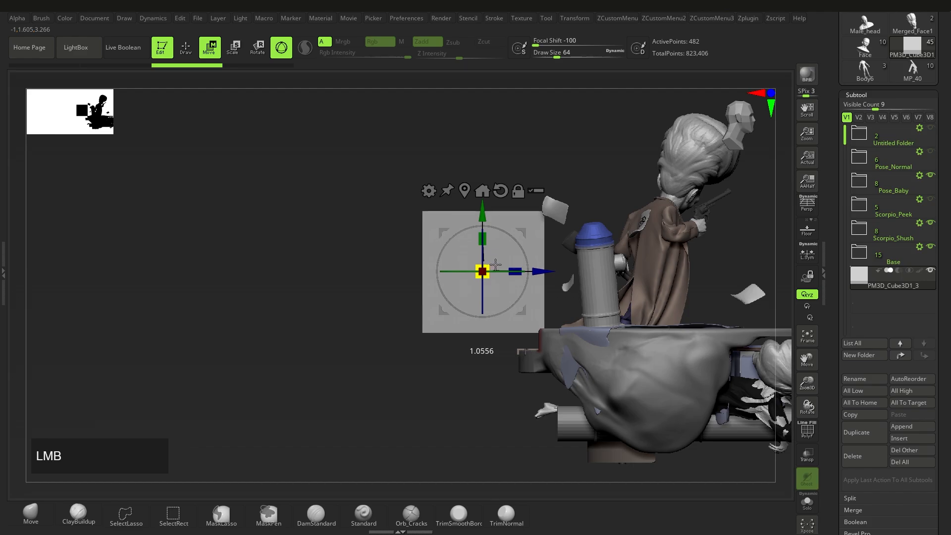
# Reposition the reference cube in open space beside the figure, level with its upper body.
pyautogui.moveTo(530, 231)
pyautogui.mouseDown()
pyautogui.moveTo(536, 223)
pyautogui.moveTo(523, 225)
pyautogui.mouseUp()
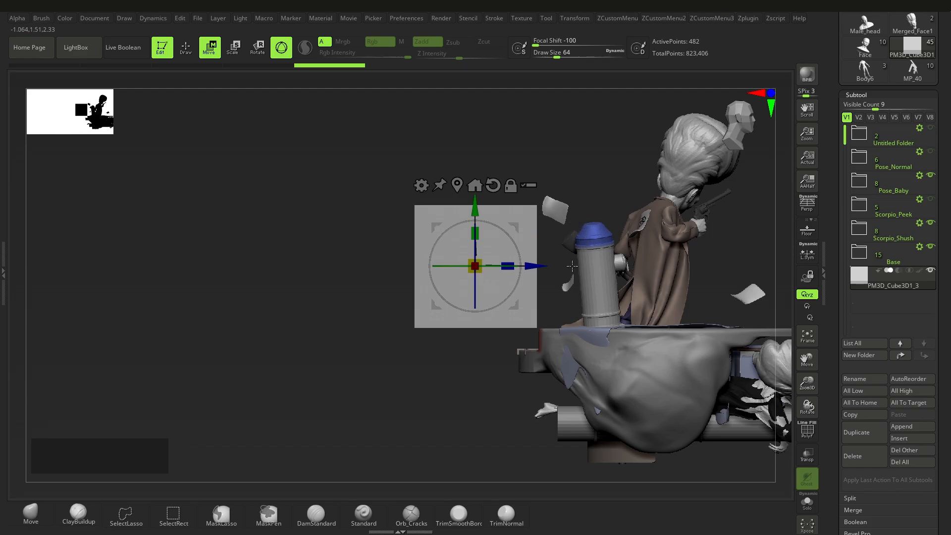
pyautogui.keyDown('shift'); pyautogui.moveTo(572, 266); pyautogui.dragTo(564, 292, button='right'); pyautogui.keyUp('shift')
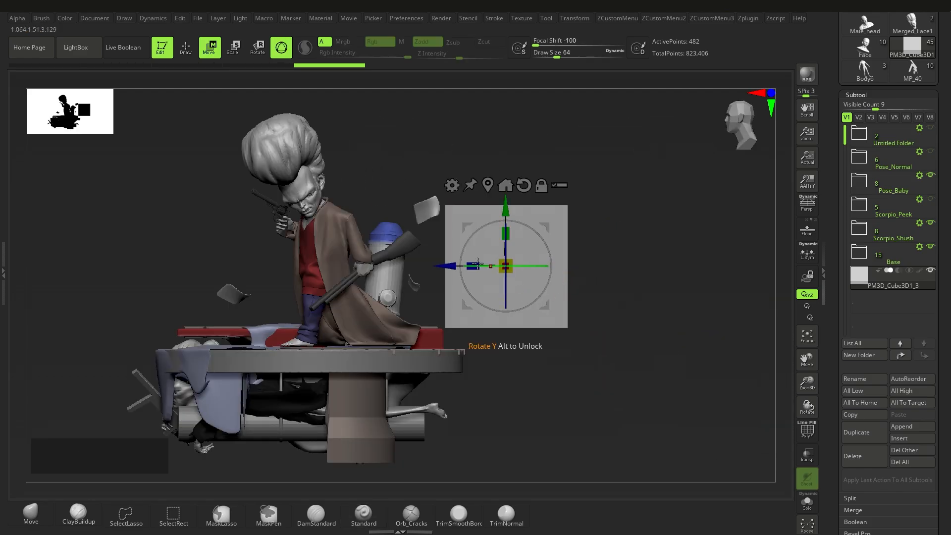
pyautogui.moveTo(477, 263); pyautogui.dragTo(526, 264)
pyautogui.press('q')
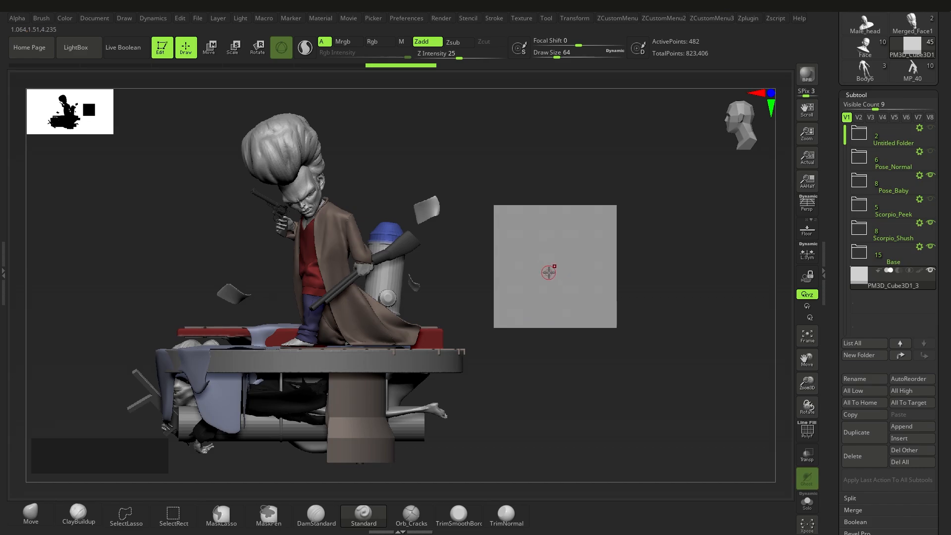
# Select the reference cube and show its polygon wireframe.
pyautogui.keyDown('alt'); pyautogui.click(553, 277); pyautogui.keyUp('alt')
pyautogui.hotkey('shift', 'f')
pyautogui.moveTo(578, 307)
pyautogui.keyDown('ctrl'); pyautogui.mouseDown(button='right')
pyautogui.moveTo(573, 292)
pyautogui.moveTo(547, 288)
pyautogui.mouseUp(button='right'); pyautogui.keyUp('ctrl')
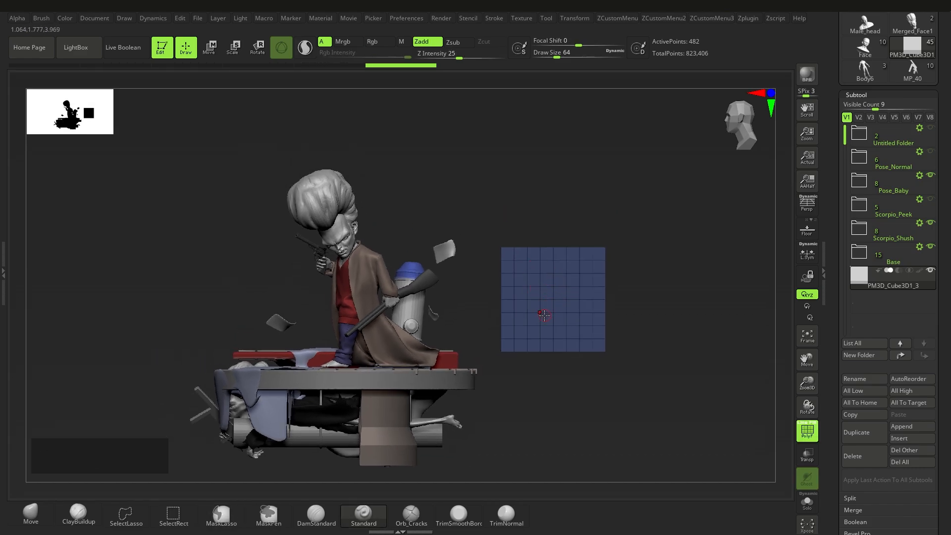
# Measure the cube's width edge to edge with the transpose line.
pyautogui.press('w')
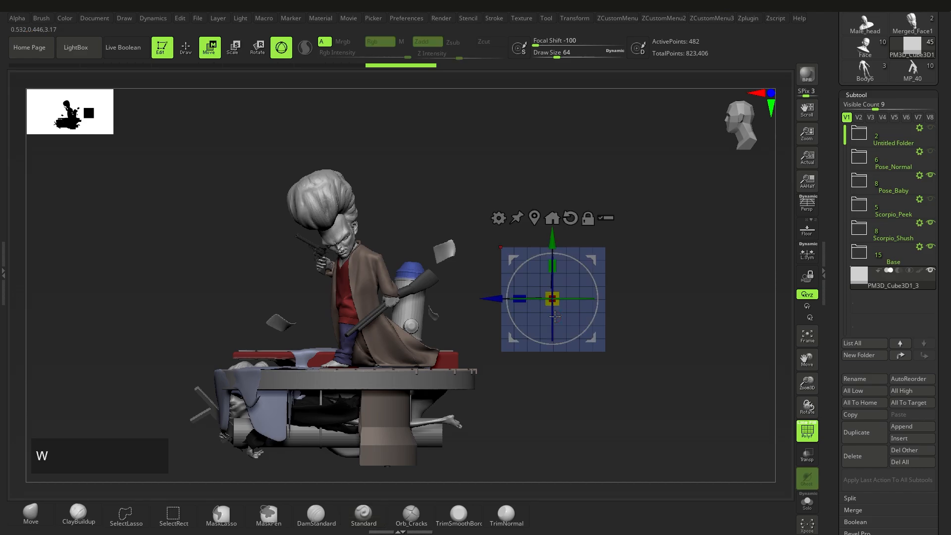
pyautogui.press('y')
pyautogui.moveTo(555, 317)
pyautogui.keyDown('ctrl'); pyautogui.mouseDown(button='right')
pyautogui.moveTo(530, 303)
pyautogui.moveTo(486, 301)
pyautogui.mouseUp(button='right'); pyautogui.keyUp('ctrl')
pyautogui.moveTo(440, 273)
pyautogui.mouseDown()
pyautogui.moveTo(617, 278)
pyautogui.moveTo(575, 248)
pyautogui.moveTo(584, 246)
pyautogui.moveTo(619, 273)
pyautogui.mouseUp()
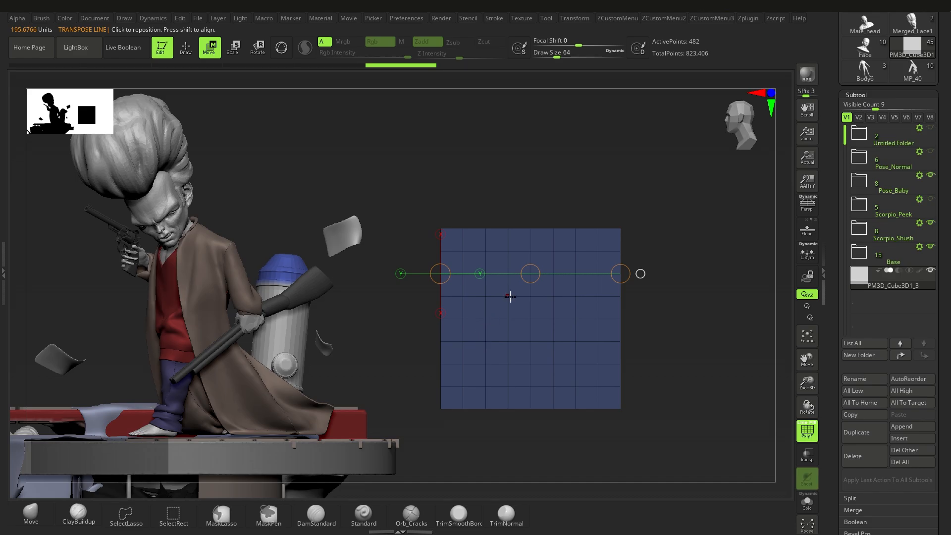
pyautogui.press('q')
pyautogui.keyDown('ctrl'); pyautogui.moveTo(544, 300); pyautogui.dragTo(518, 306, button='right'); pyautogui.keyUp('ctrl')
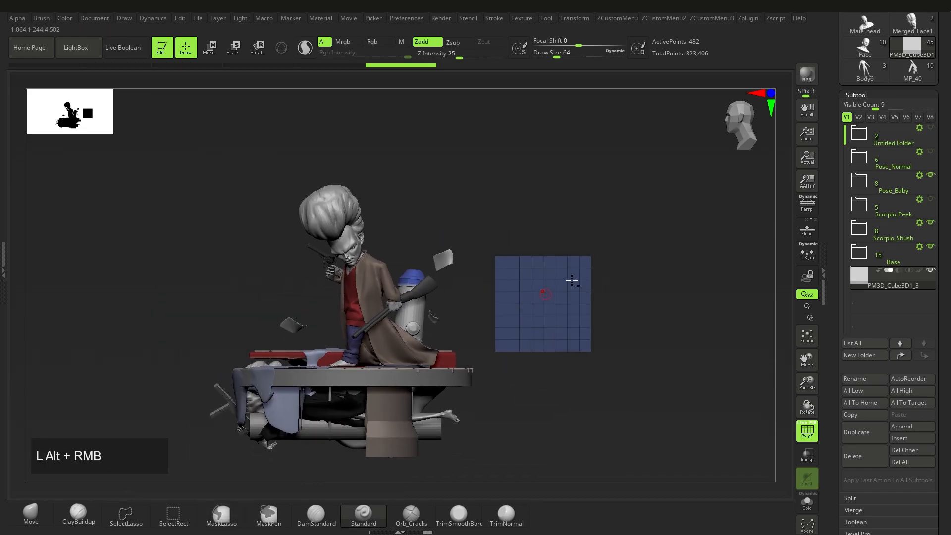
pyautogui.keyDown('alt'); pyautogui.moveTo(550, 351); pyautogui.dragTo(551, 336, button='right'); pyautogui.keyUp('alt')
# Dock the Zplugin palette in the side tray and expand Scale Master.
pyautogui.click(3, 270)
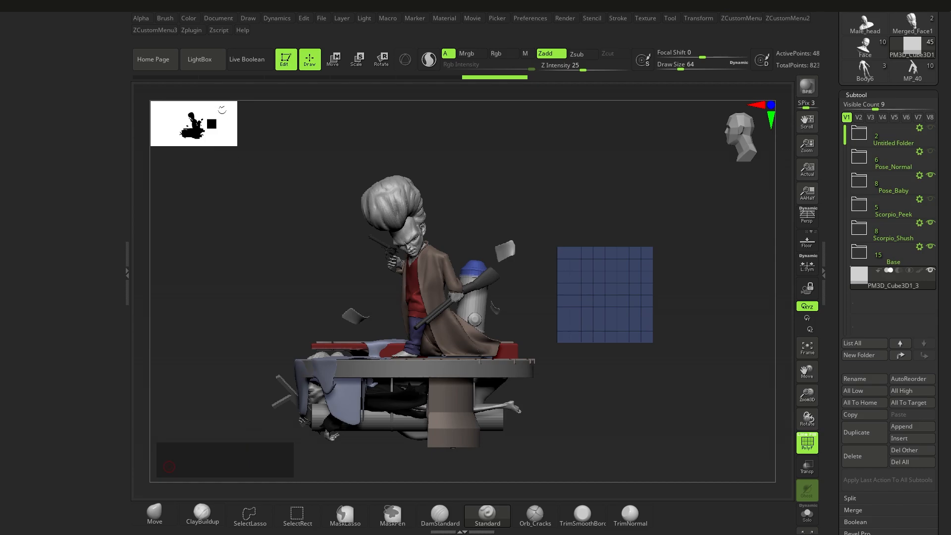
pyautogui.click(194, 32)
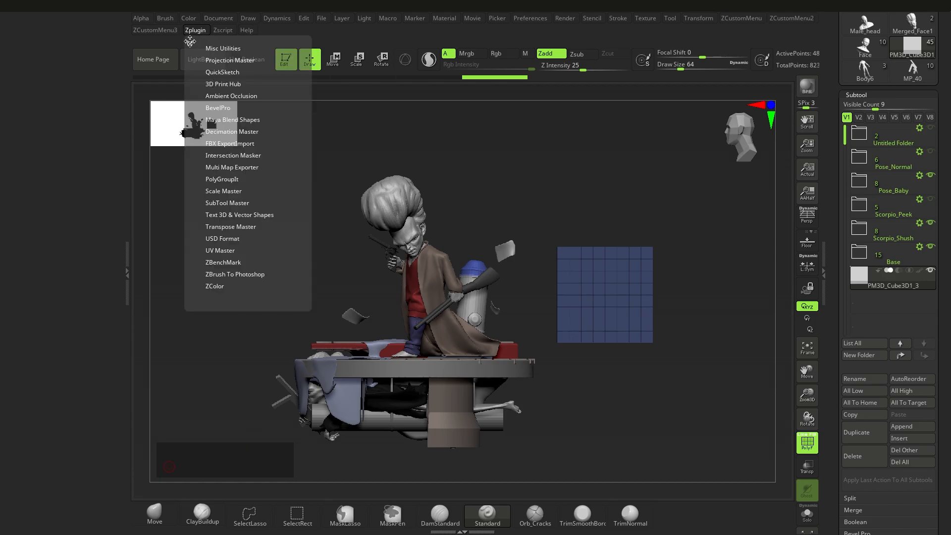
pyautogui.click(189, 42)
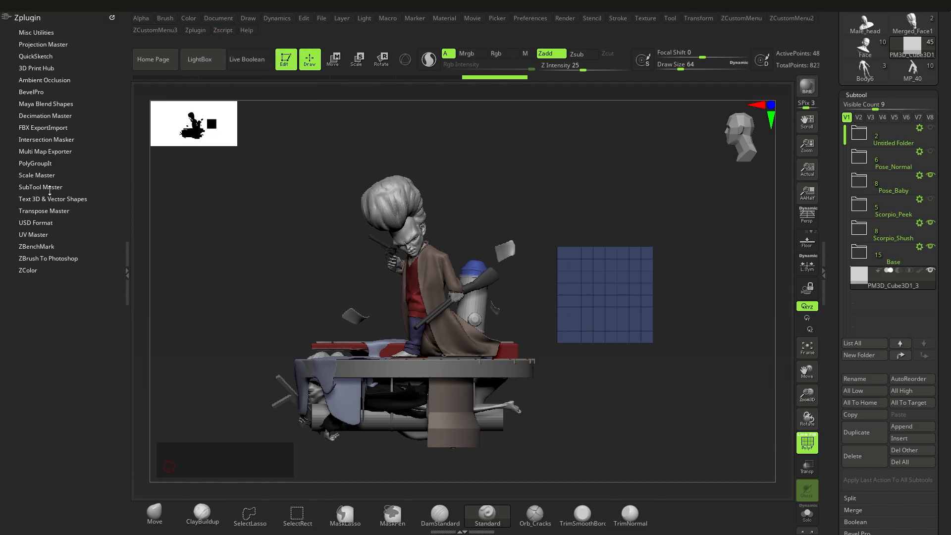
pyautogui.click(47, 171)
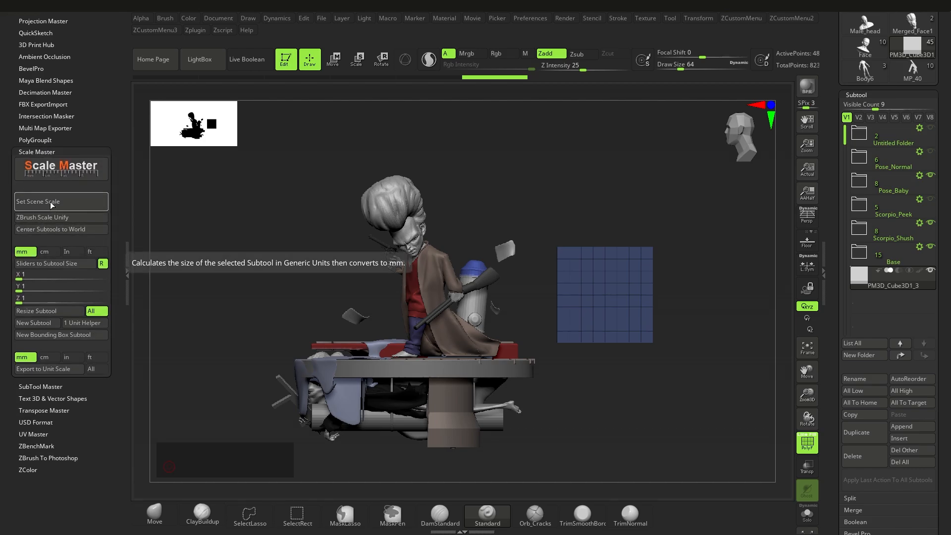
# Set the scene scale from the cube, choosing 195.68 x 195.68 x 195.68 cm.
pyautogui.click(52, 204)
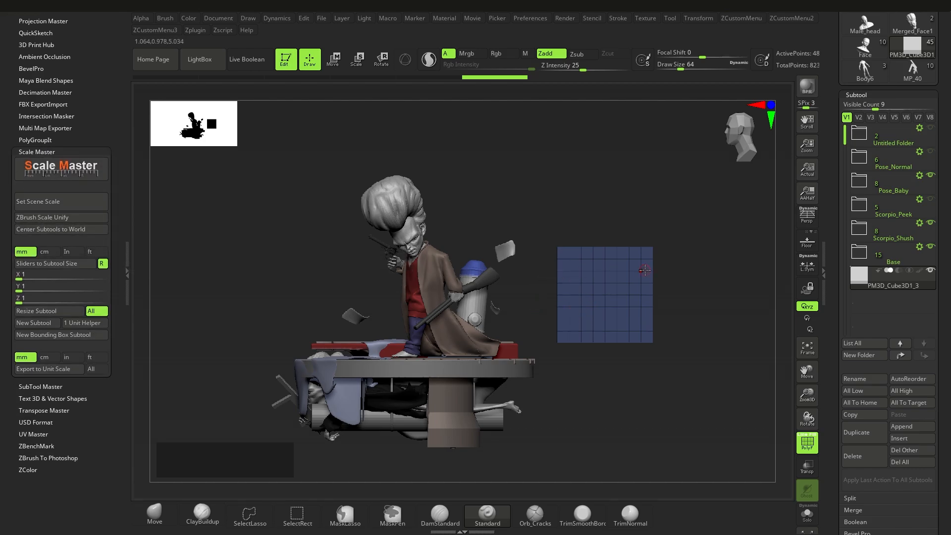
pyautogui.click(52, 203)
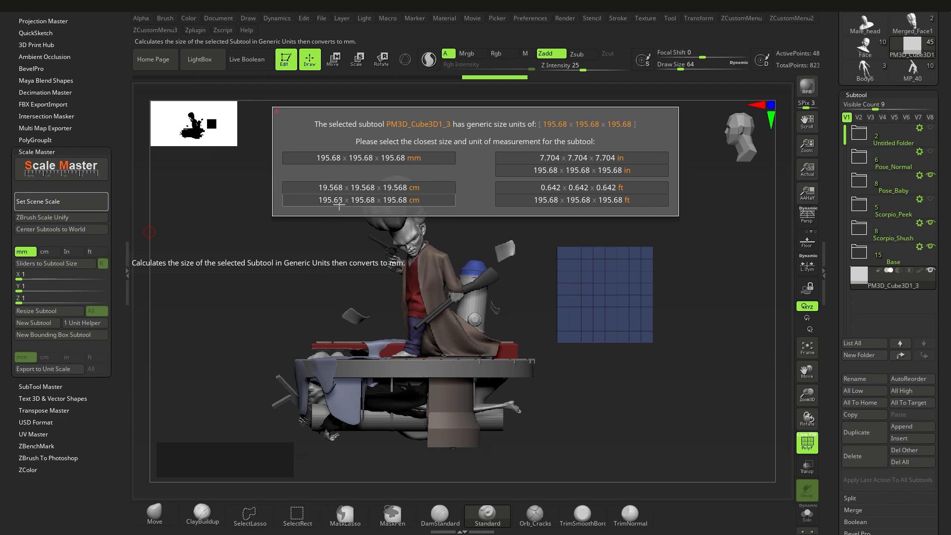
pyautogui.click(355, 202)
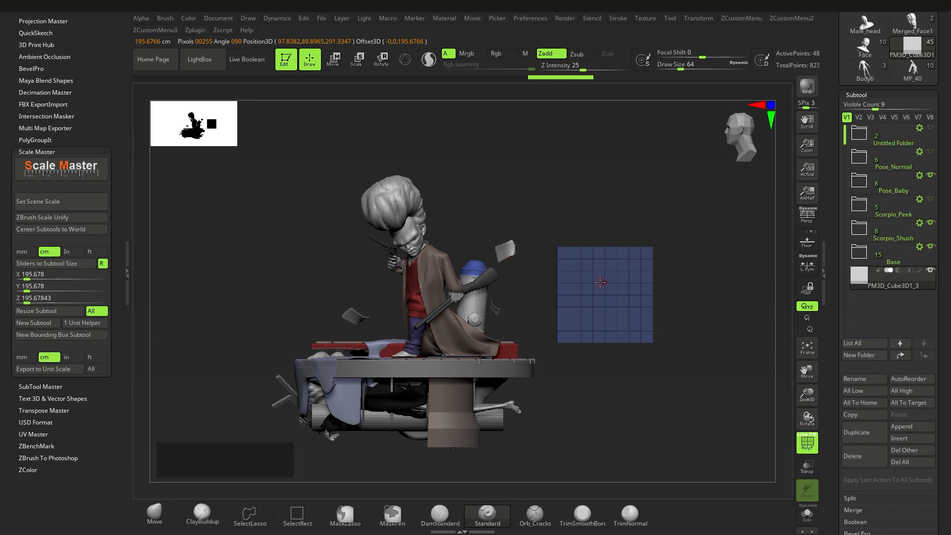
# Set the X size in Scale Master to 100 cm with proportional sizing kept on.
pyautogui.click(33, 275)
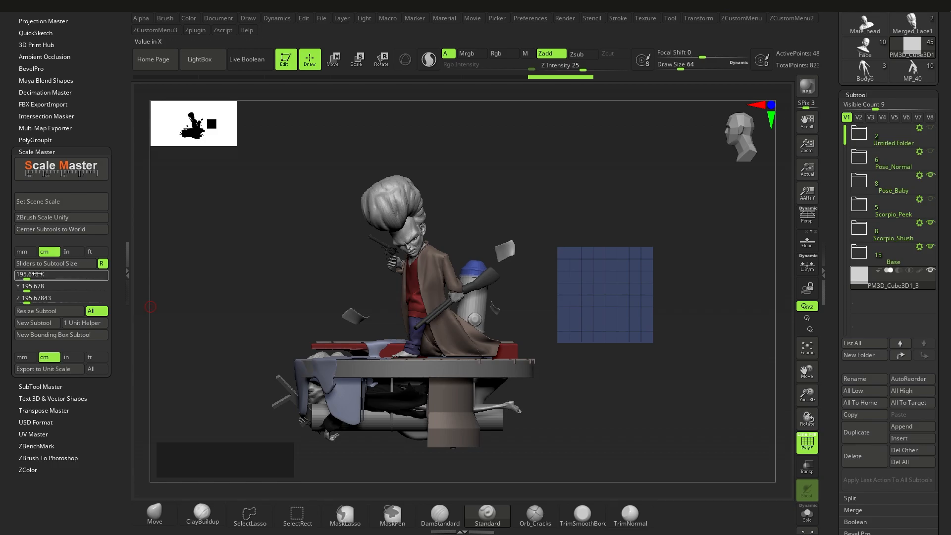
pyautogui.doubleClick(33, 274)
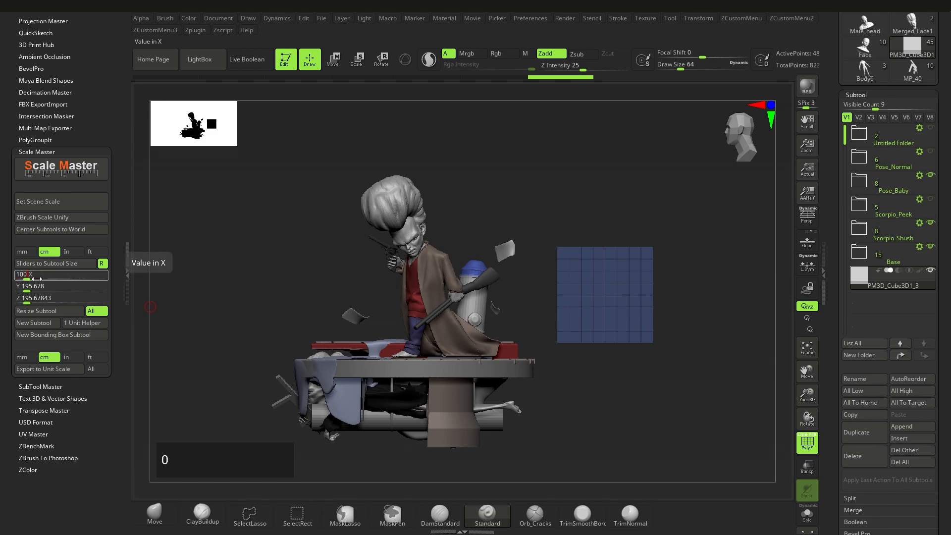
pyautogui.write('100')
pyautogui.press('Return')
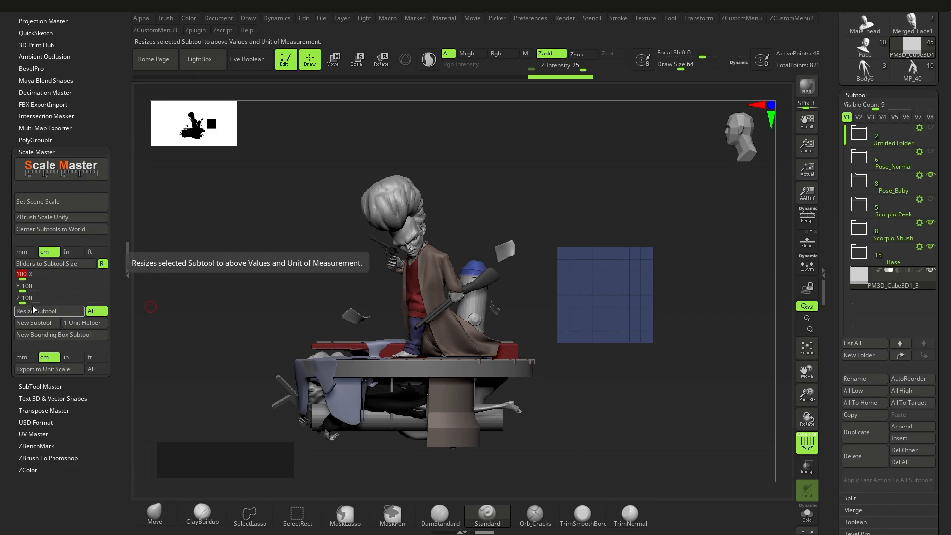
# Rename the cube subtool as 1m.
pyautogui.click(864, 378)
pyautogui.write('1m')
pyautogui.press('Return')
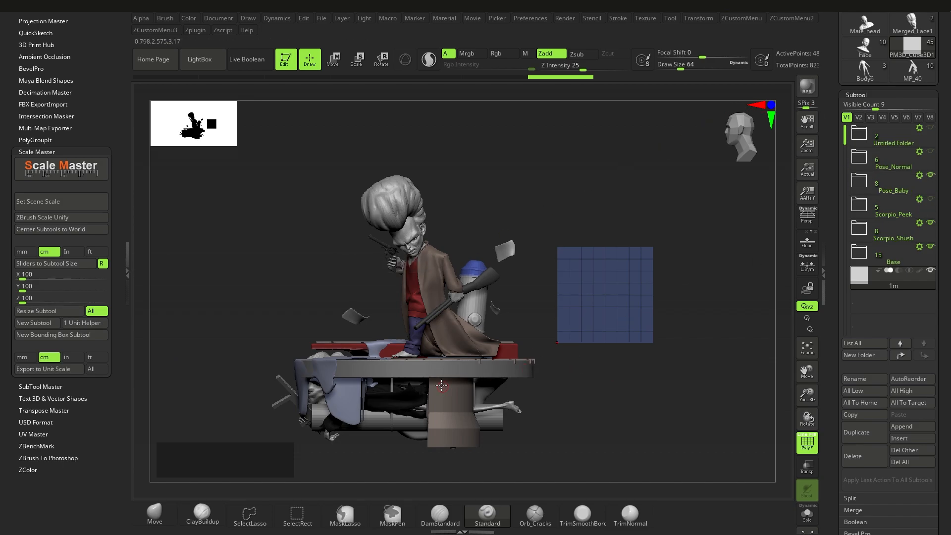
# Select the grate on the base and examine the figure and base from above and from the side.
pyautogui.keyDown('alt'); pyautogui.moveTo(421, 370); pyautogui.dragTo(606, 361, button='right'); pyautogui.keyUp('alt')
pyautogui.moveTo(606, 361); pyautogui.dragTo(663, 396, button='right')
pyautogui.moveTo(663, 396)
pyautogui.keyDown('ctrl'); pyautogui.keyDown('alt'); pyautogui.mouseDown(button='right')
pyautogui.moveTo(655, 389)
pyautogui.moveTo(653, 396)
pyautogui.mouseUp(button='right'); pyautogui.keyUp('alt'); pyautogui.keyUp('ctrl')
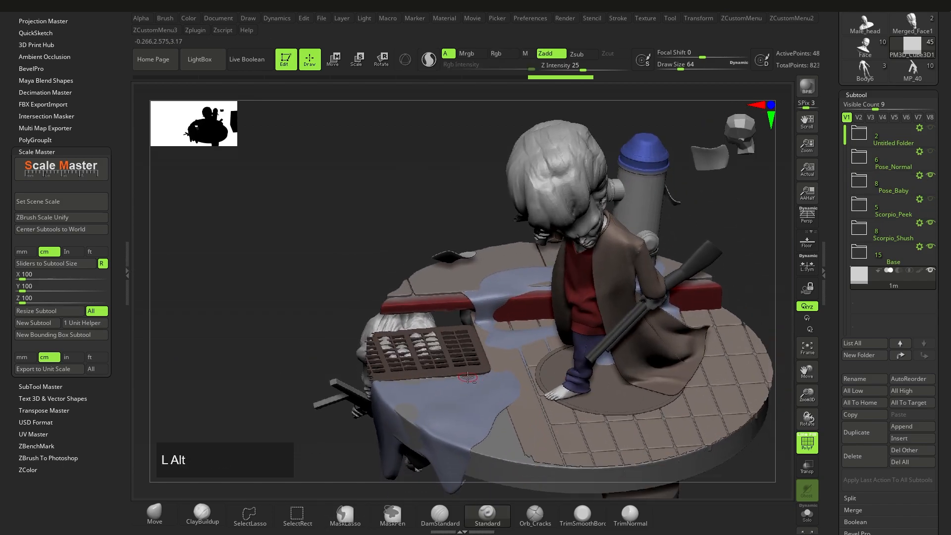
pyautogui.keyDown('alt'); pyautogui.click(467, 374); pyautogui.keyUp('alt')
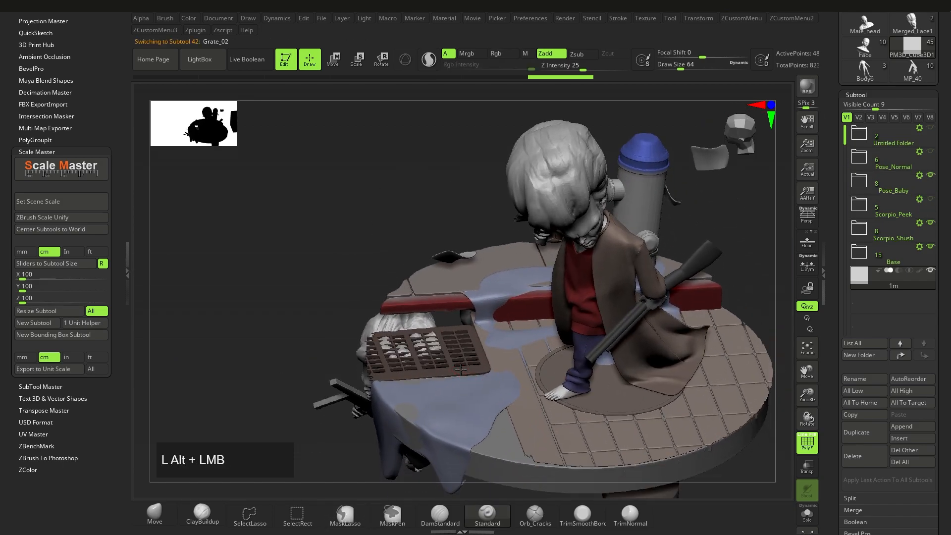
pyautogui.keyDown('ctrl'); pyautogui.keyDown('shift'); pyautogui.click(288, 333); pyautogui.keyUp('shift'); pyautogui.keyUp('ctrl')
pyautogui.keyDown('ctrl'); pyautogui.moveTo(490, 367); pyautogui.dragTo(490, 350, button='right'); pyautogui.keyUp('ctrl')
pyautogui.moveTo(490, 350)
pyautogui.mouseDown(button='right')
pyautogui.moveTo(488, 320)
pyautogui.moveTo(508, 327)
pyautogui.mouseUp(button='right')
pyautogui.moveTo(507, 327)
pyautogui.keyDown('shift'); pyautogui.mouseDown(button='right')
pyautogui.moveTo(503, 367)
pyautogui.moveTo(500, 356)
pyautogui.moveTo(401, 357)
pyautogui.mouseUp(button='right'); pyautogui.keyUp('shift')
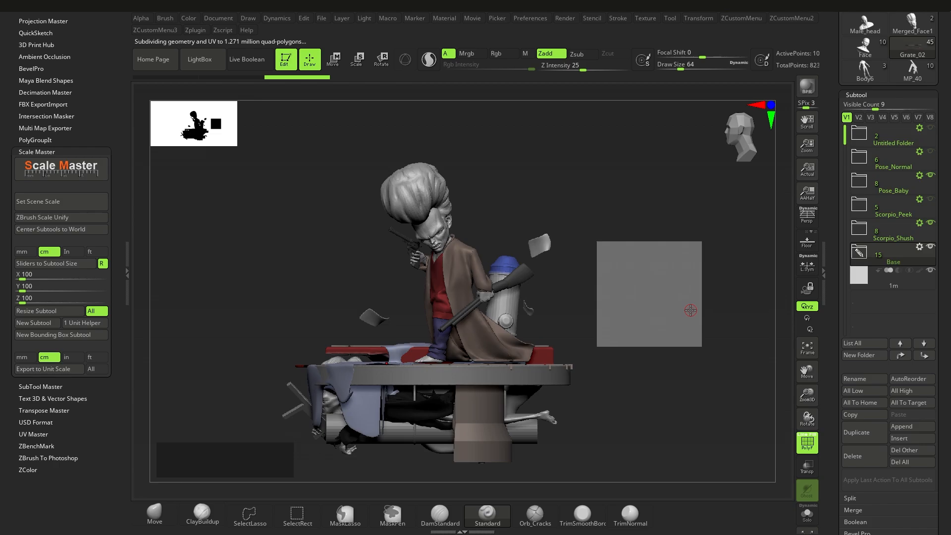
# Select the 1m cube and resize all subtools together so that the cube measures 100 cm.
pyautogui.keyDown('alt'); pyautogui.click(655, 318); pyautogui.keyUp('alt')
pyautogui.keyDown('alt'); pyautogui.moveTo(656, 318); pyautogui.dragTo(622, 309, button='right'); pyautogui.keyUp('alt')
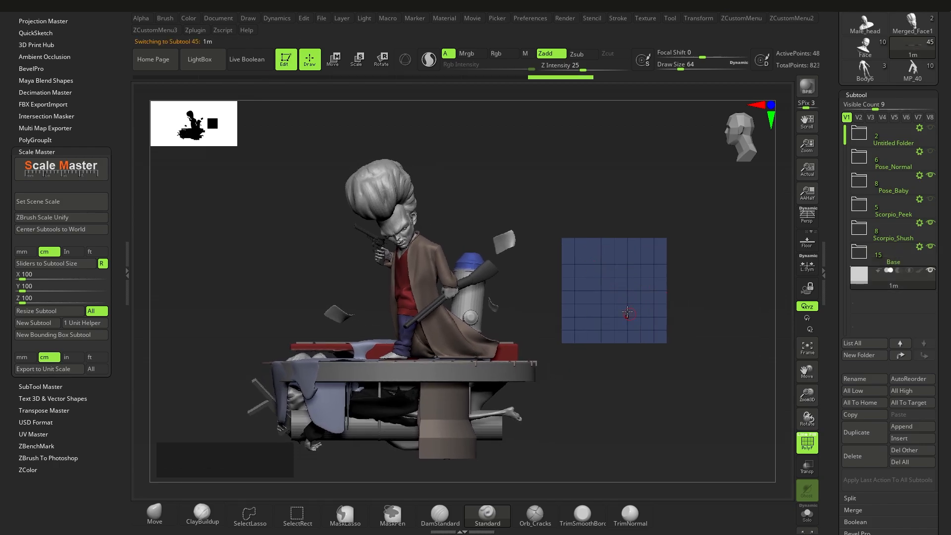
pyautogui.click(38, 311)
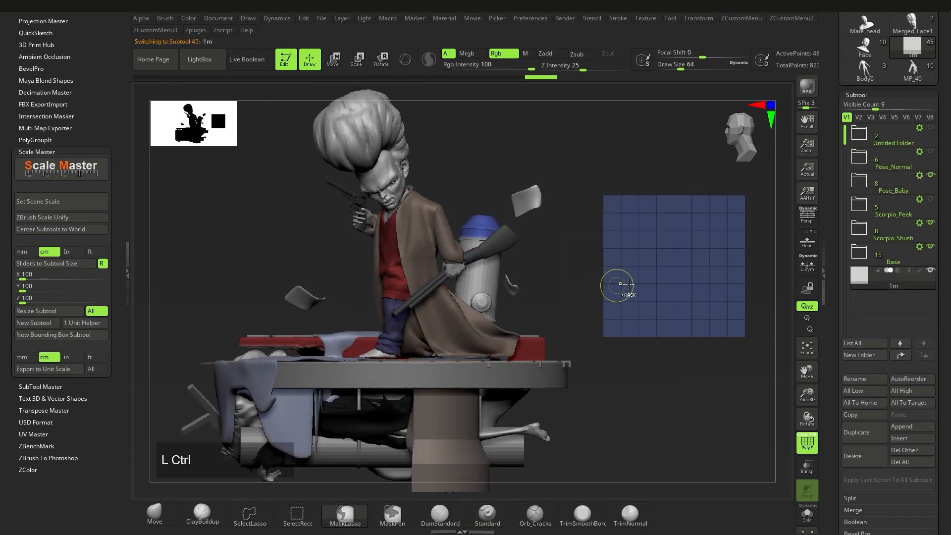
pyautogui.keyDown('ctrl'); pyautogui.moveTo(628, 285); pyautogui.dragTo(550, 270, button='right'); pyautogui.keyUp('ctrl')
pyautogui.keyDown('alt'); pyautogui.moveTo(550, 270); pyautogui.dragTo(577, 288, button='right'); pyautogui.keyUp('alt')
pyautogui.keyDown('alt'); pyautogui.moveTo(578, 288); pyautogui.dragTo(618, 293, button='right'); pyautogui.keyUp('alt')
# Toggle the Scorpio_Peek folder's visibility and measure the 1m cube's width with the transpose line.
pyautogui.moveTo(933, 201)
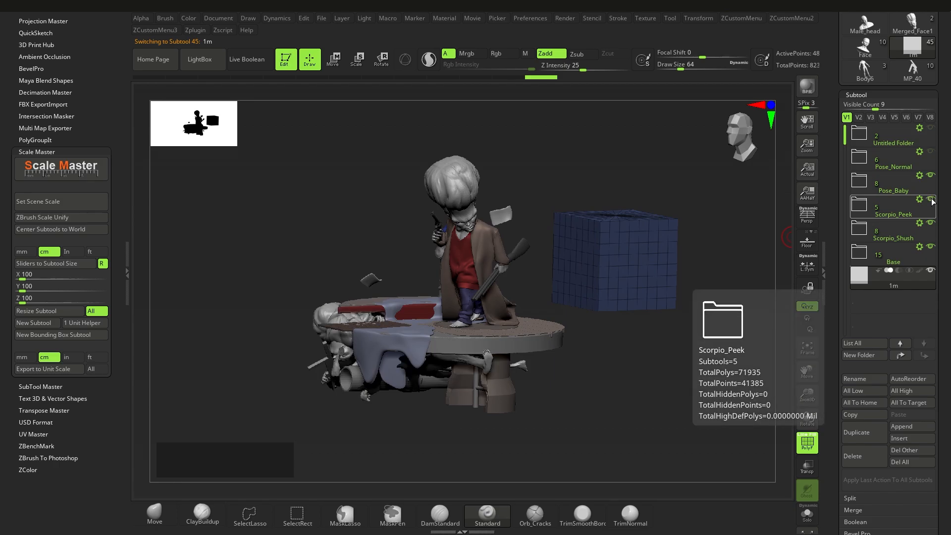
pyautogui.click(933, 200)
pyautogui.keyDown('shift'); pyautogui.moveTo(649, 300); pyautogui.dragTo(594, 300, button='right'); pyautogui.keyUp('shift')
pyautogui.keyDown('ctrl'); pyautogui.moveTo(595, 299); pyautogui.dragTo(530, 283, button='right'); pyautogui.keyUp('ctrl')
pyautogui.press('w')
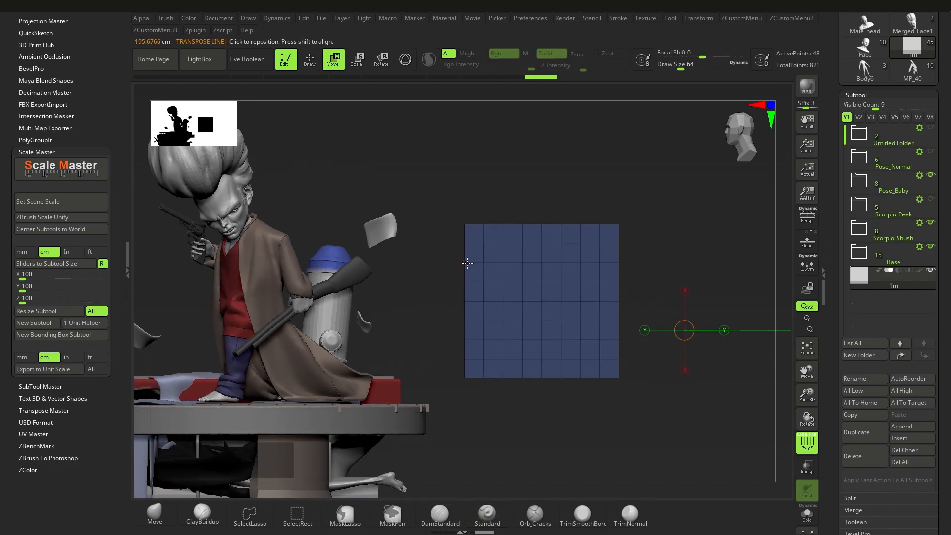
pyautogui.moveTo(465, 262); pyautogui.dragTo(621, 262)
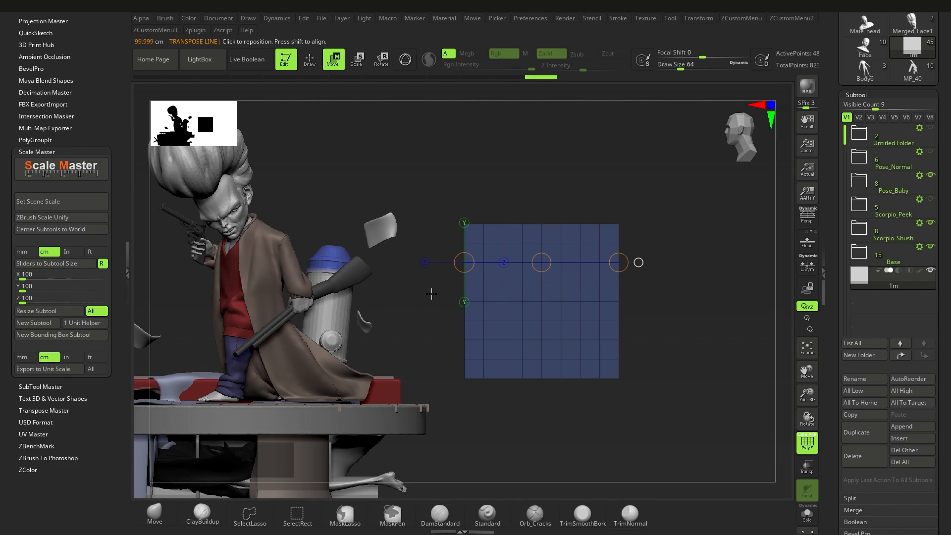
pyautogui.press('q')
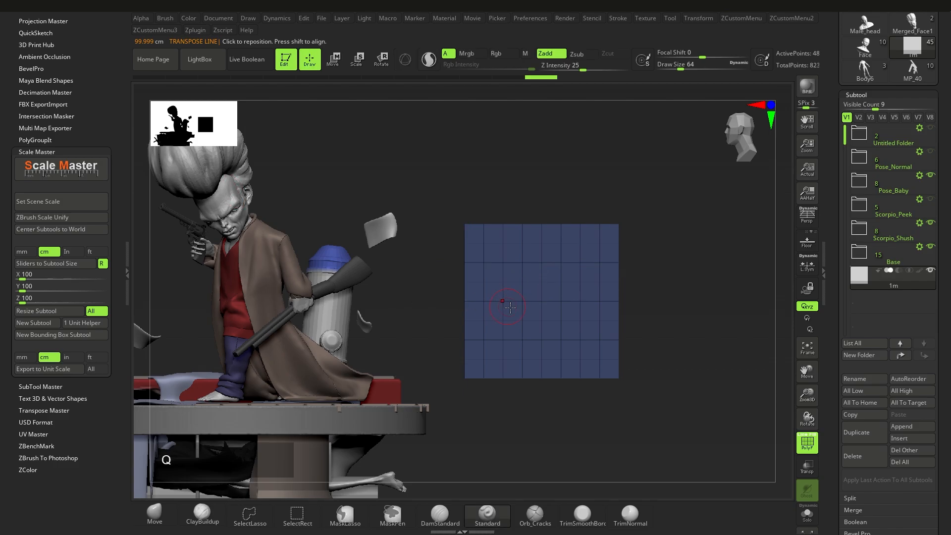
# Select the posed body and measure the figure's height from the feet to the forehead with the transpose line.
pyautogui.moveTo(505, 301)
pyautogui.keyDown('ctrl'); pyautogui.mouseDown(button='right')
pyautogui.moveTo(589, 318)
pyautogui.moveTo(495, 357)
pyautogui.moveTo(355, 366)
pyautogui.moveTo(421, 325)
pyautogui.moveTo(435, 346)
pyautogui.mouseUp(button='right'); pyautogui.keyUp('ctrl')
pyautogui.keyDown('alt'); pyautogui.click(421, 324); pyautogui.keyUp('alt')
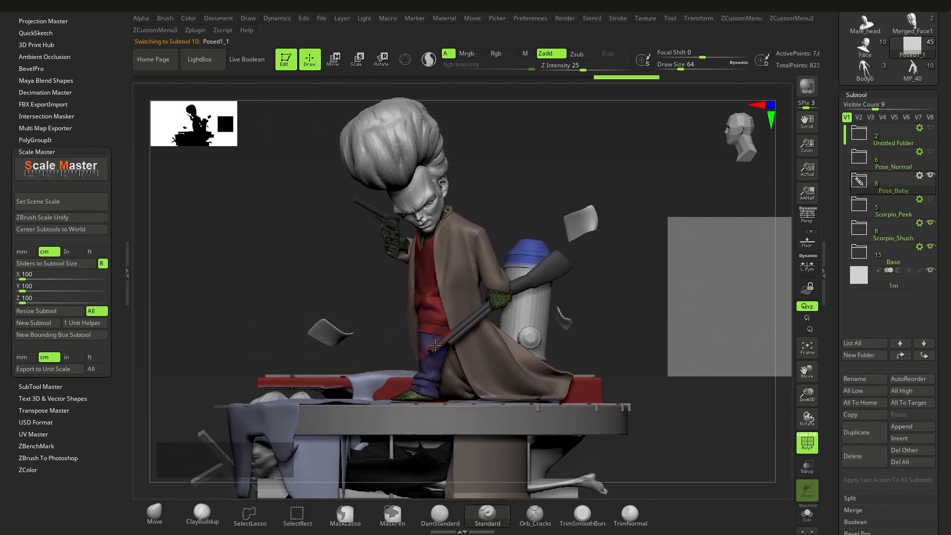
pyautogui.press('w')
pyautogui.click(418, 396)
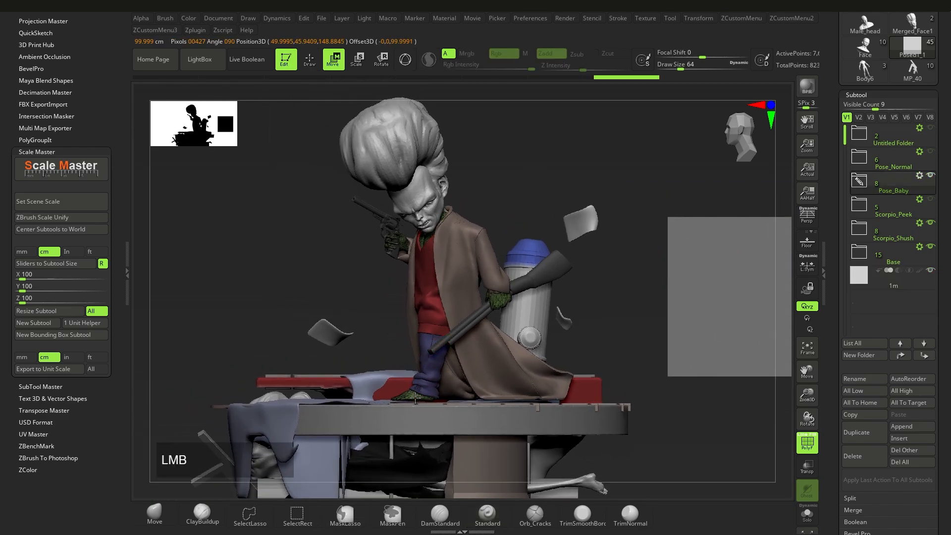
pyautogui.moveTo(418, 397)
pyautogui.keyDown('shift'); pyautogui.mouseDown()
pyautogui.moveTo(424, 227)
pyautogui.moveTo(414, 208)
pyautogui.mouseUp(); pyautogui.keyUp('shift')
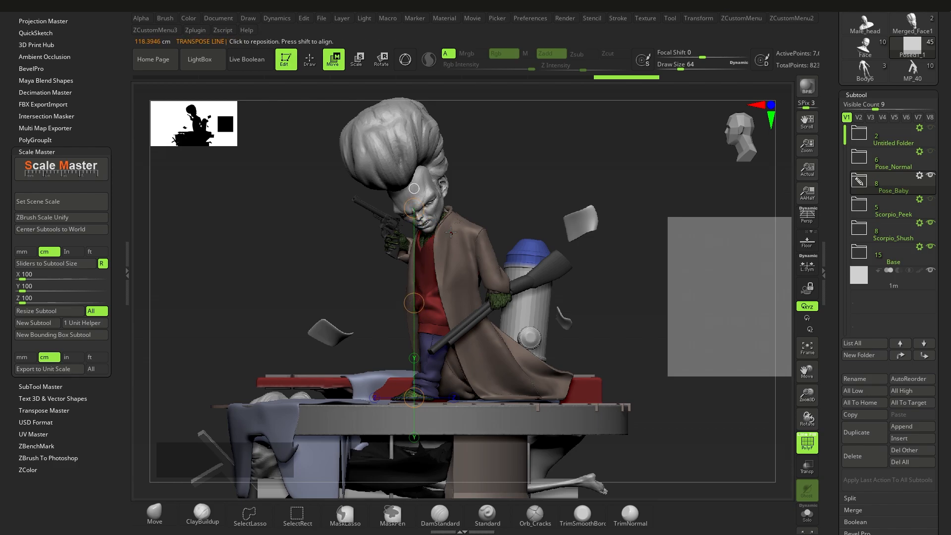
pyautogui.press('q')
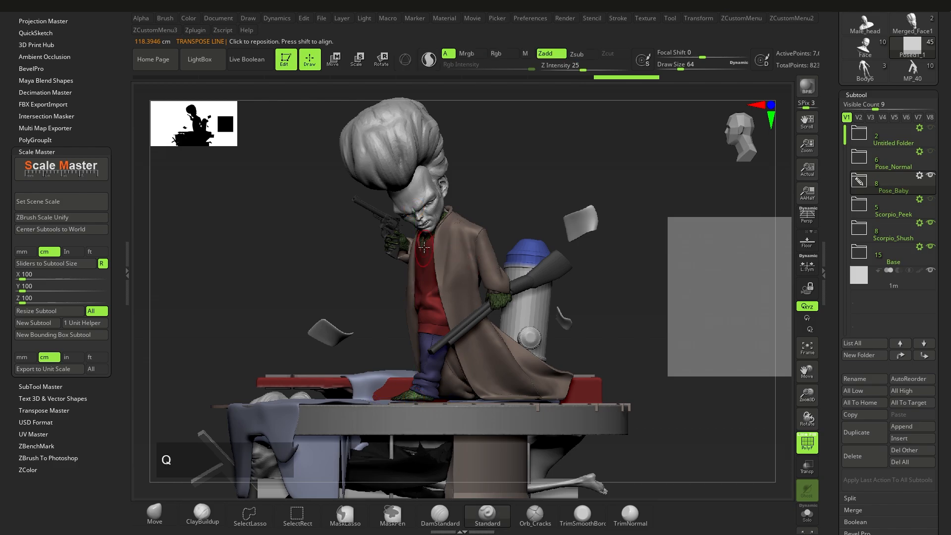
# Export the posed body in OBJ format to the OBJs folder, saving over DLELELELDLDLDE.obj.
pyautogui.moveTo(425, 247)
pyautogui.keyDown('shift'); pyautogui.mouseDown(button='right')
pyautogui.moveTo(464, 250)
pyautogui.moveTo(466, 297)
pyautogui.mouseUp(button='right'); pyautogui.keyUp('shift')
pyautogui.moveTo(466, 296); pyautogui.dragTo(484, 308, button='right')
pyautogui.moveTo(836, 186); pyautogui.dragTo(841, 403)
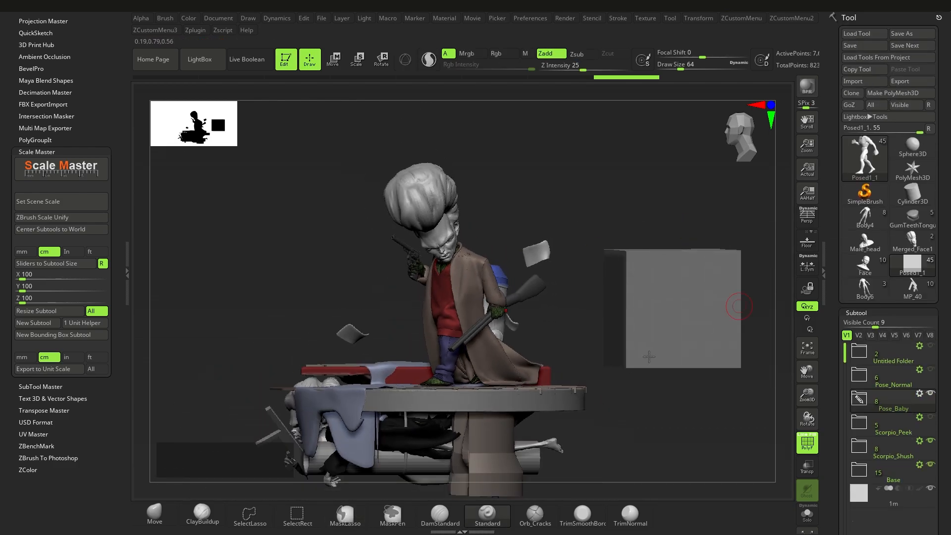
pyautogui.click(902, 81)
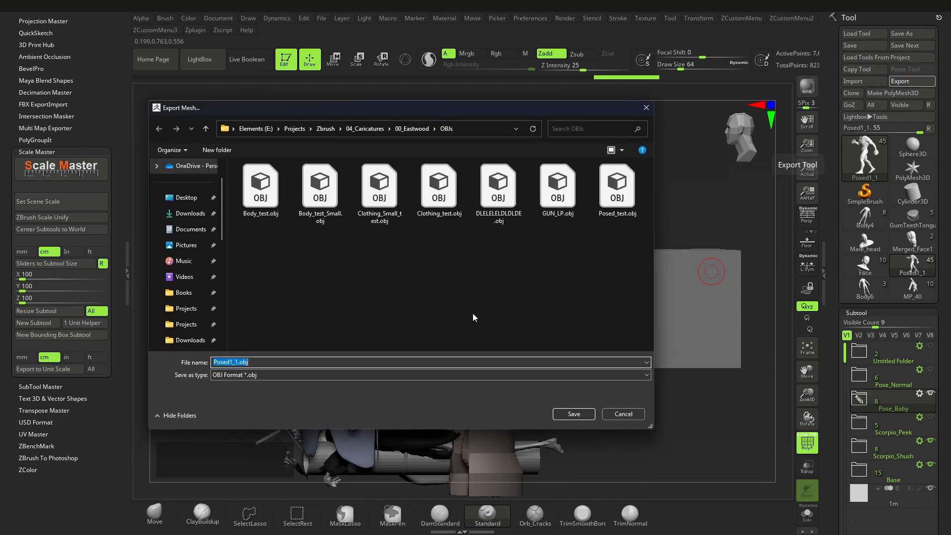
pyautogui.doubleClick(499, 198)
pyautogui.click(499, 261)
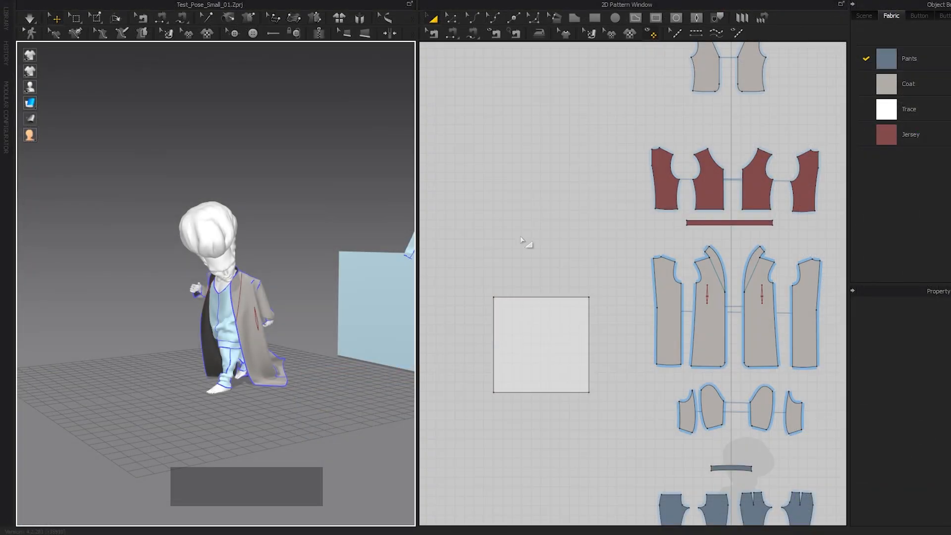
# Show the line lengths on the 2D patterns and stretch the square Trace pattern upward to about 1190 mm high.
pyautogui.moveTo(523, 242); pyautogui.dragTo(514, 263, button='middle')
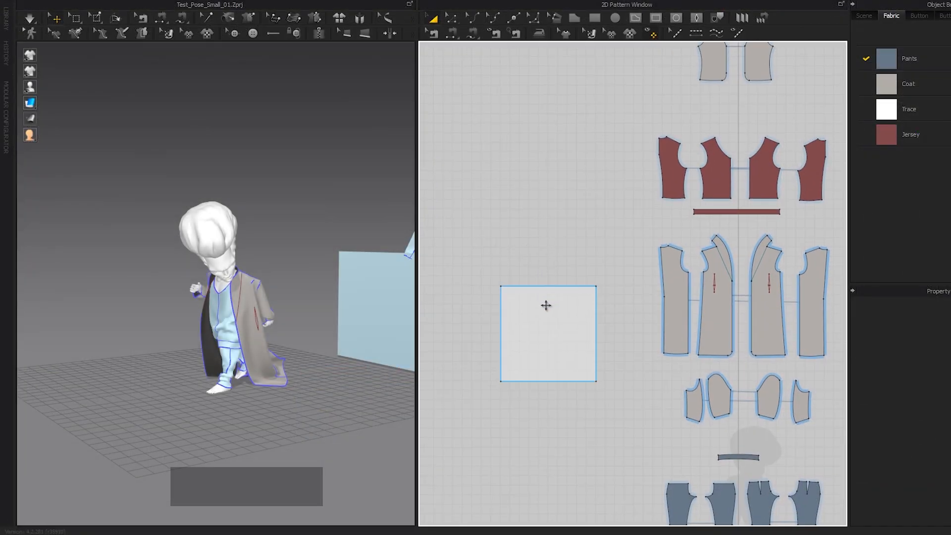
pyautogui.hotkey('shift', 'z')
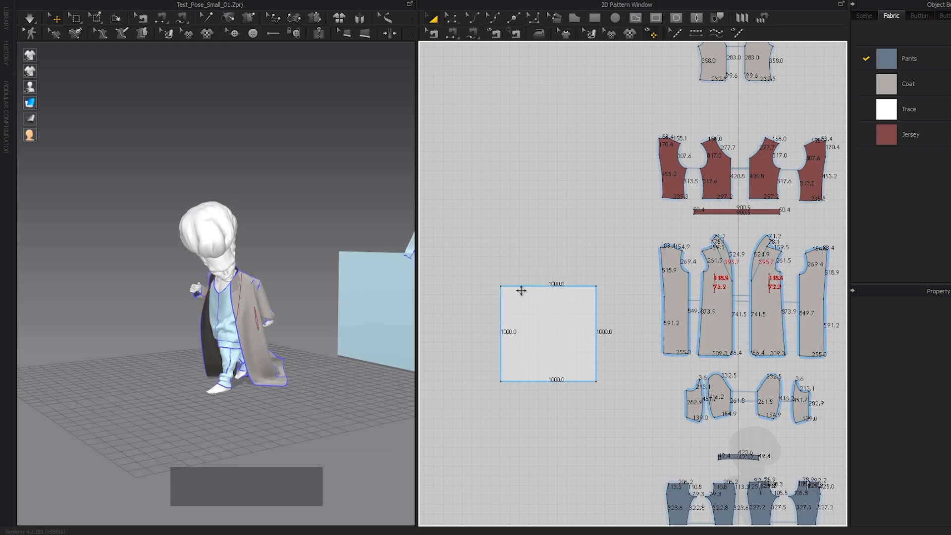
pyautogui.click(333, 304)
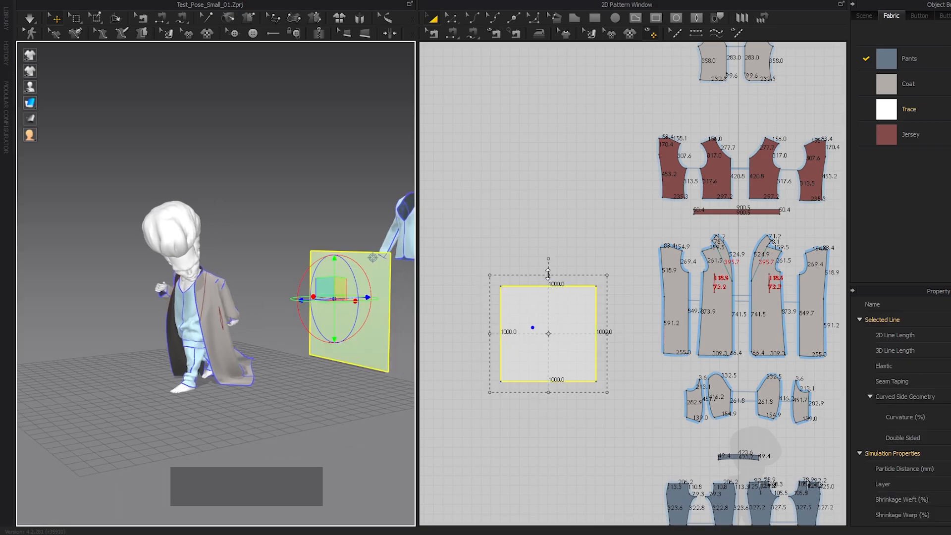
pyautogui.moveTo(548, 274); pyautogui.dragTo(549, 261)
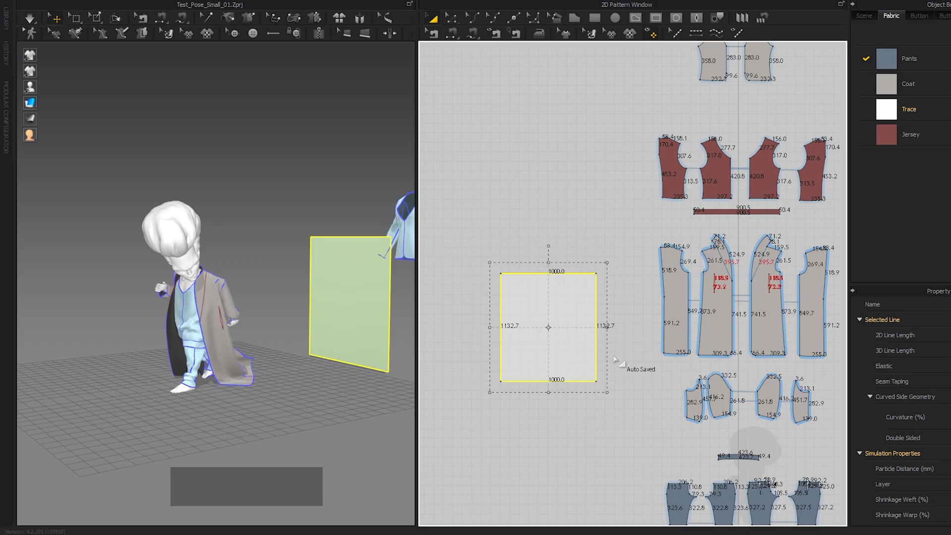
pyautogui.moveTo(546, 262); pyautogui.dragTo(547, 256)
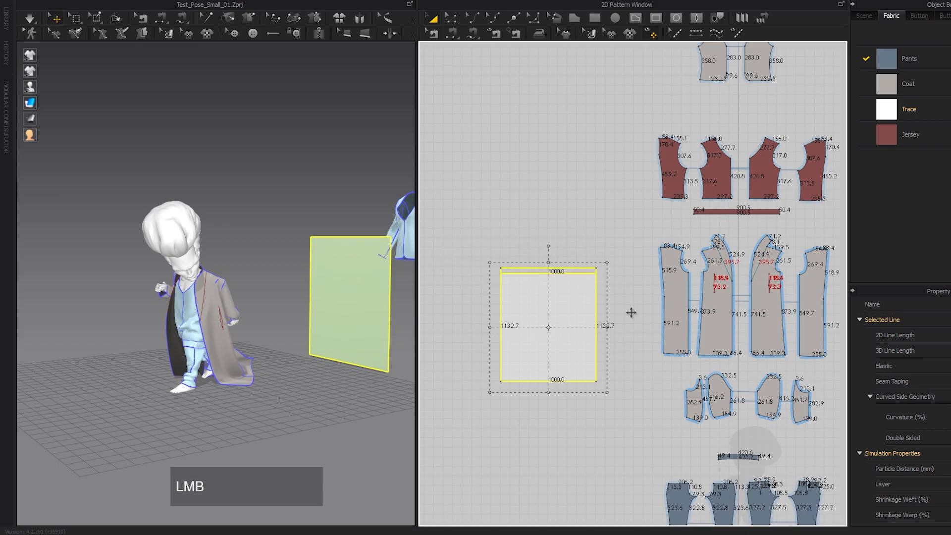
pyautogui.moveTo(256, 278); pyautogui.dragTo(235, 279, button='middle')
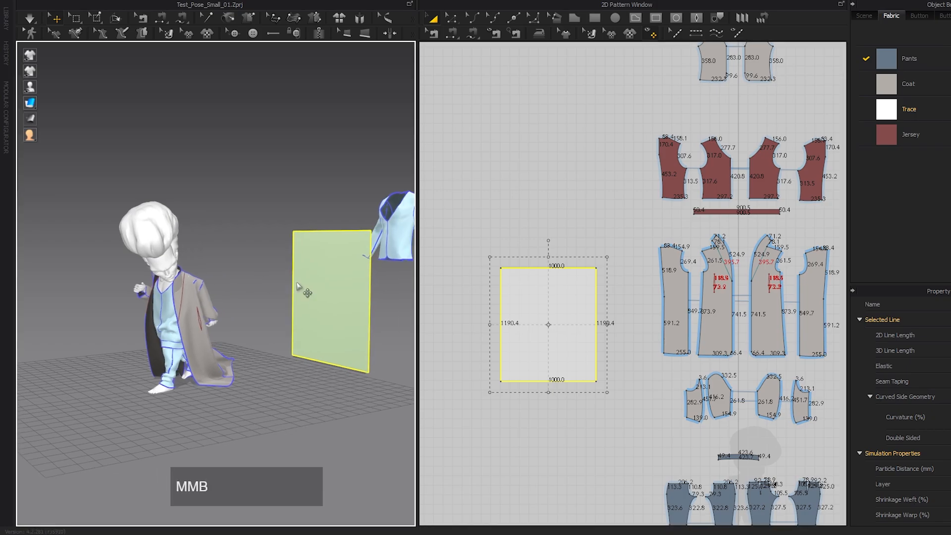
pyautogui.scroll(-1, 588, 300)
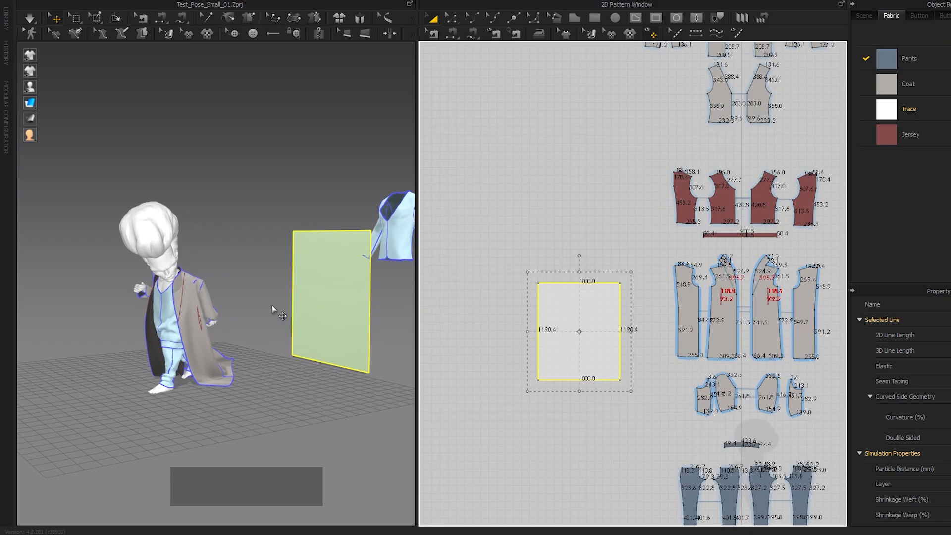
pyautogui.moveTo(274, 312); pyautogui.dragTo(263, 253, button='middle')
# Add DLELELELDLDLDE.obj from the OBJs folder as an avatar with the scale set to cm (DAZ Studio).
pyautogui.click(29, 1)
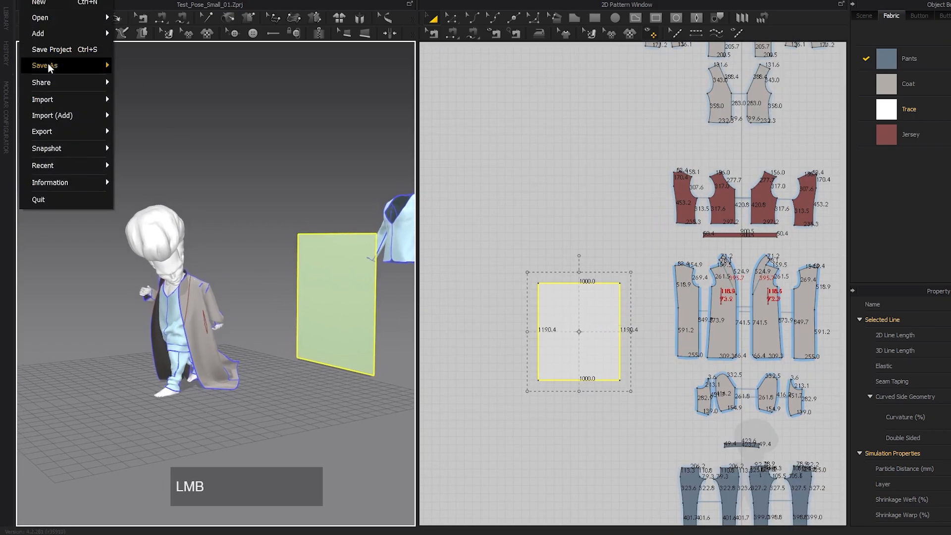
pyautogui.moveTo(45, 34)
pyautogui.click(151, 67)
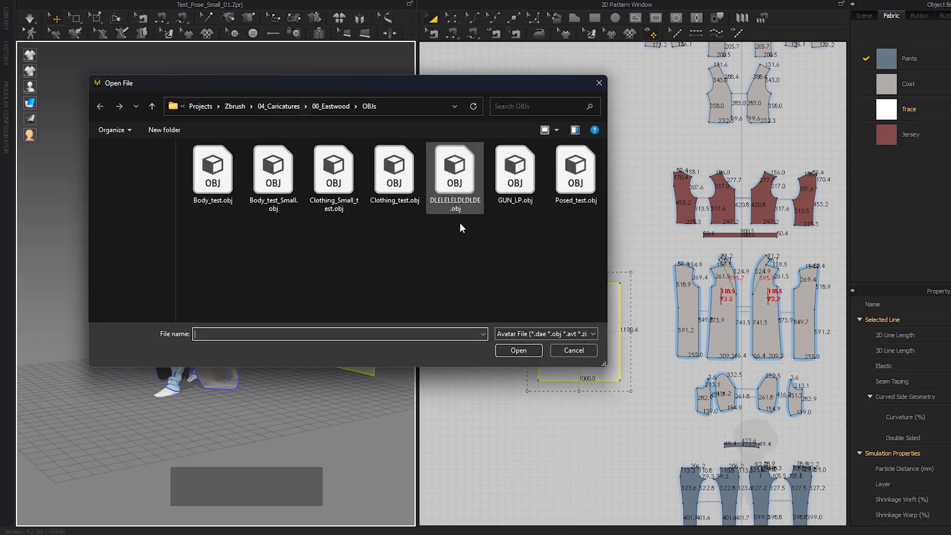
pyautogui.click(452, 200)
pyautogui.doubleClick(452, 200)
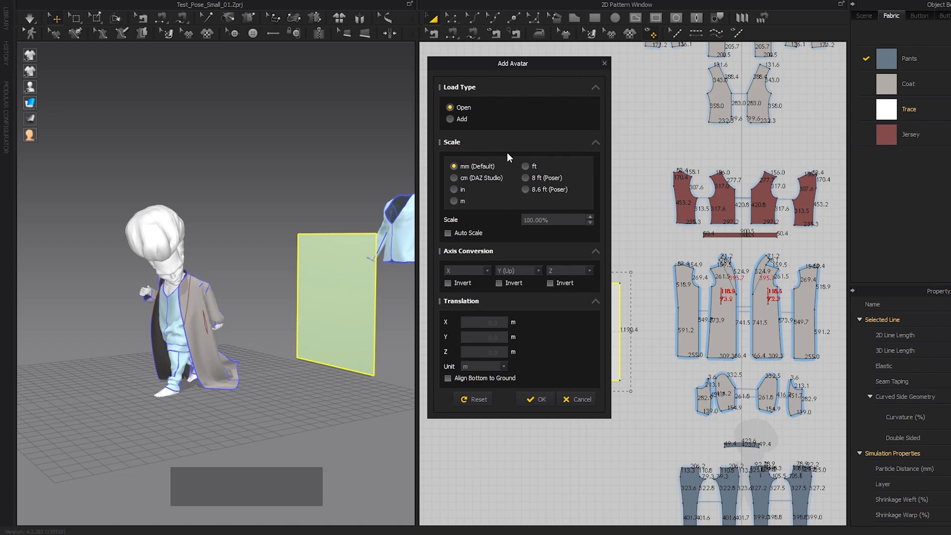
pyautogui.click(477, 179)
pyautogui.click(537, 399)
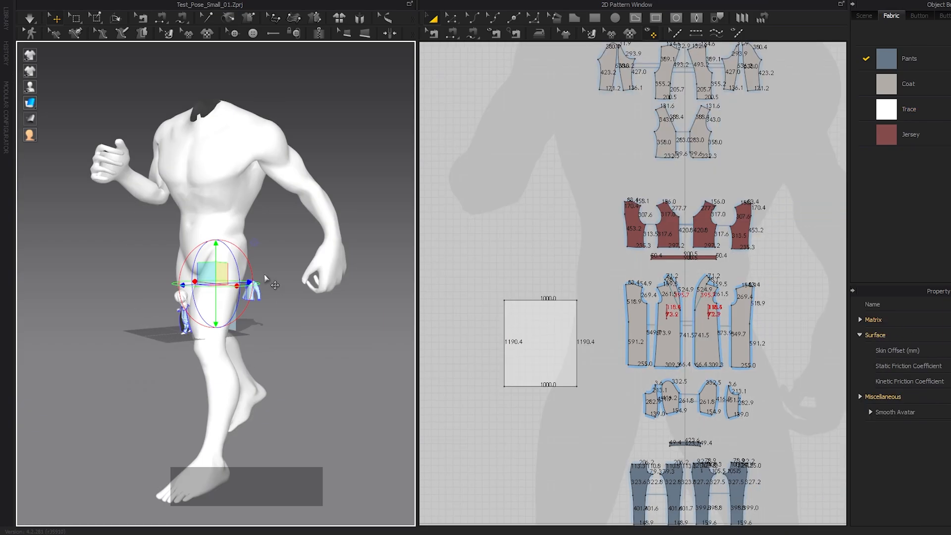
# Delete the newly imported headless body avatar from the 3D scene.
pyautogui.click(226, 216)
pyautogui.press('Delete')
pyautogui.scroll(5, 310, 179)
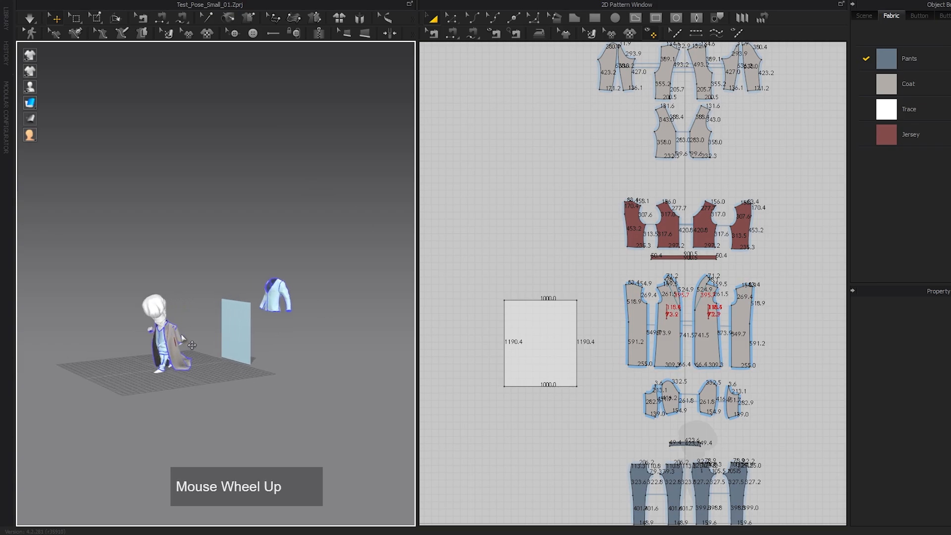
# Add DLELELELDLDLDE.obj as an avatar using the Open load type and the mm (Default) scale.
pyautogui.click(30, 18)
pyautogui.moveTo(75, 33)
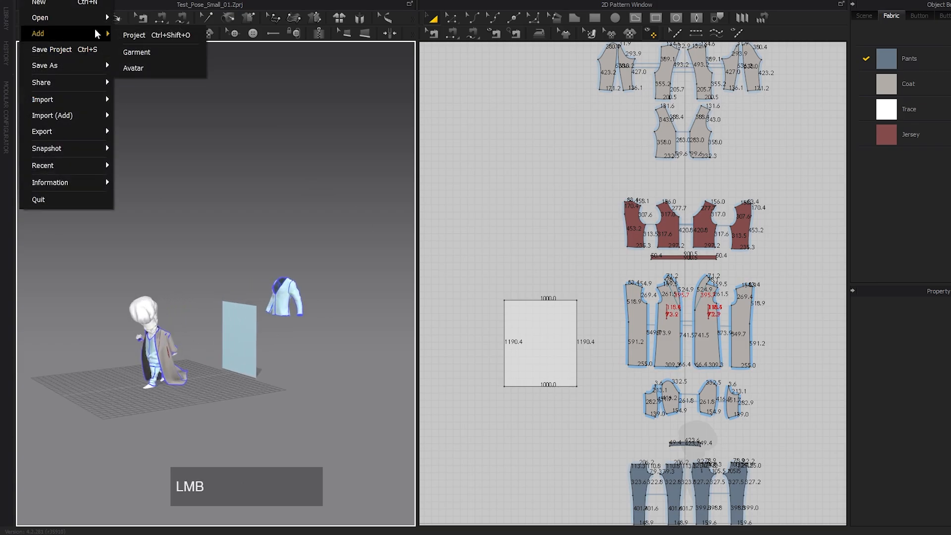
pyautogui.click(137, 67)
pyautogui.doubleClick(450, 187)
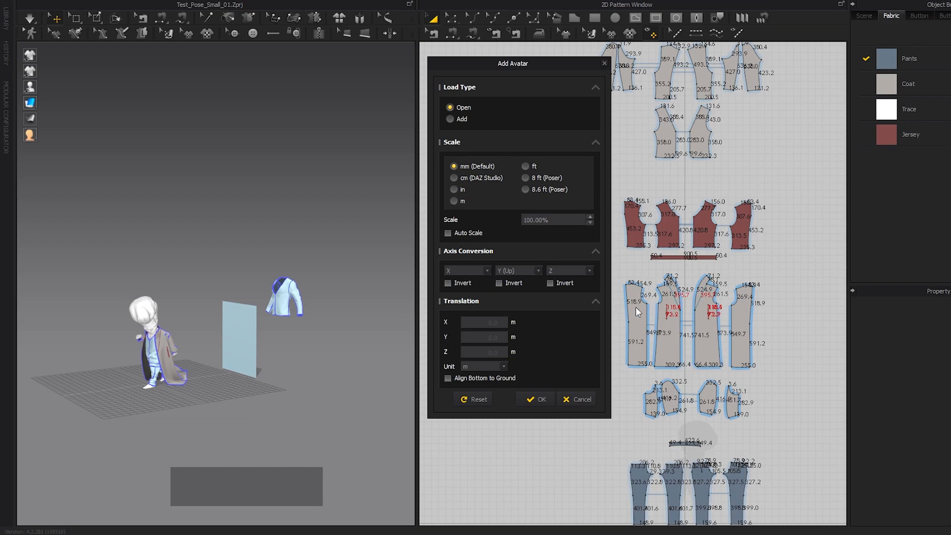
pyautogui.click(539, 400)
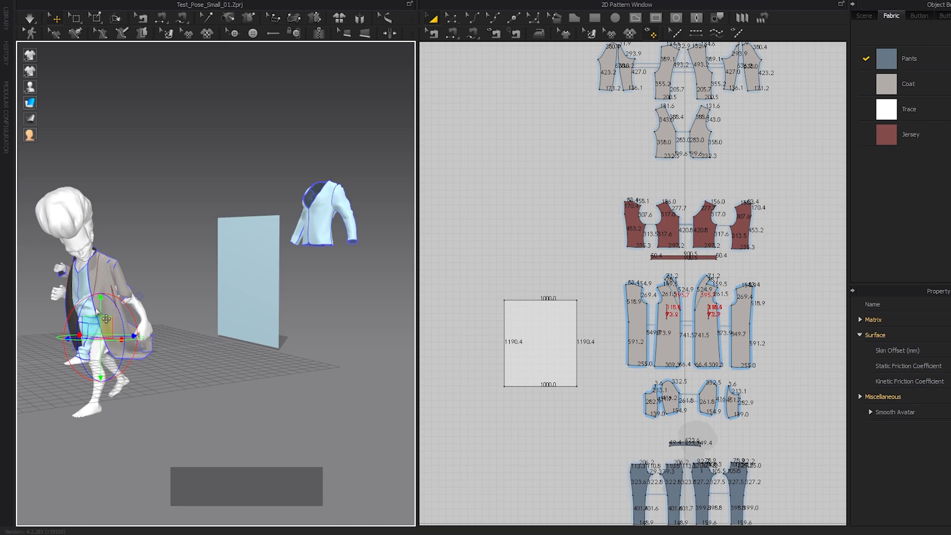
# Raise the imported body to floor level, move it sideways beside the rectangular reference pattern, and select that pattern.
pyautogui.moveTo(101, 299); pyautogui.dragTo(106, 254)
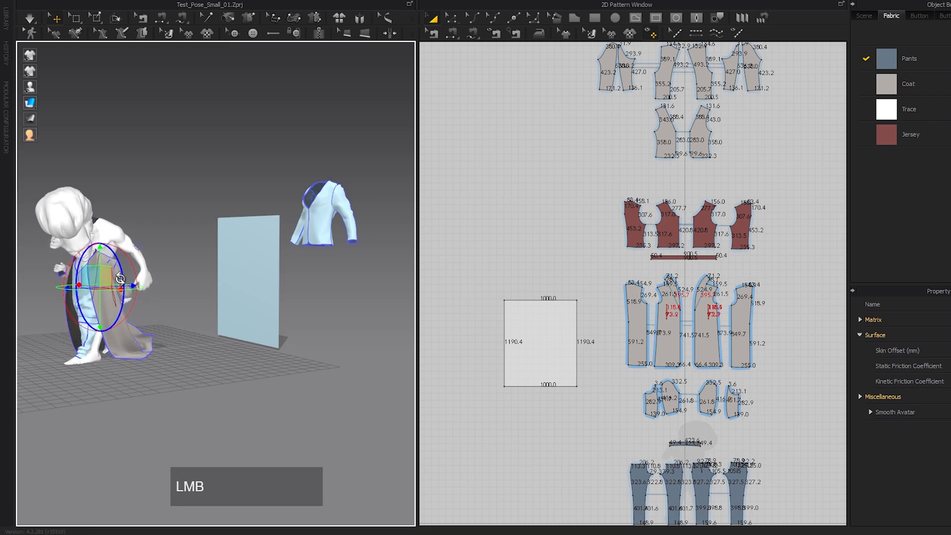
pyautogui.moveTo(134, 284); pyautogui.dragTo(242, 287)
pyautogui.click(266, 274)
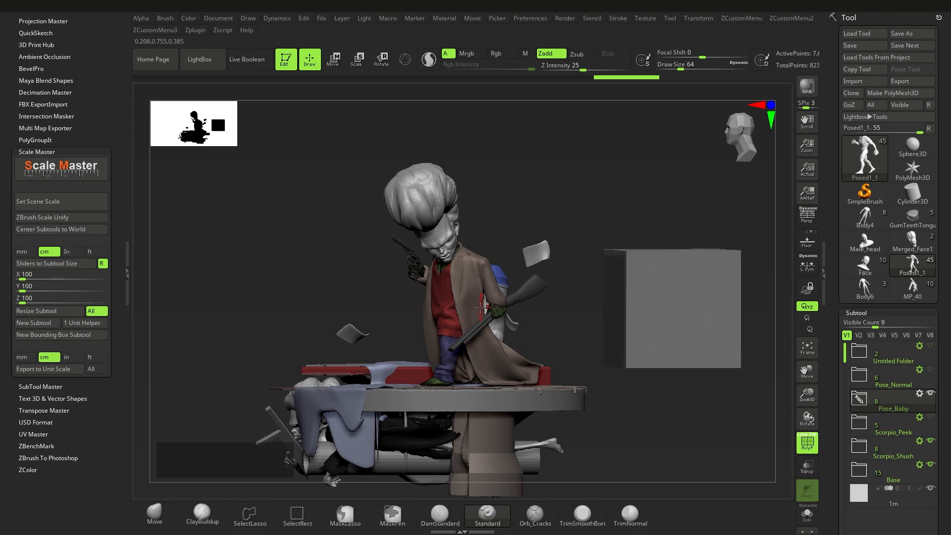
# Switch between ZBrush and Marvelous Designer to compare the figure and 1m cube with the imported body and reference pattern.
pyautogui.moveTo(486, 307); pyautogui.dragTo(607, 300, button='right')
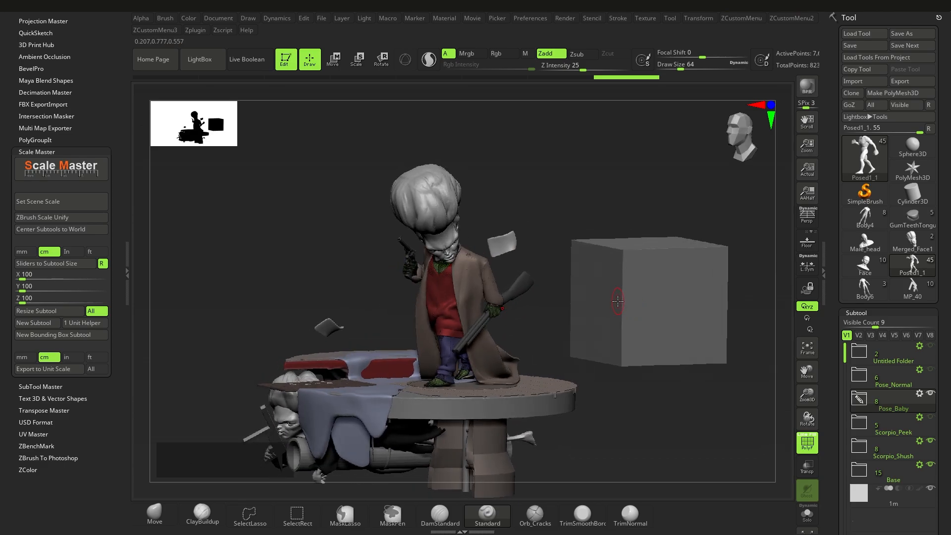
pyautogui.click(911, 6)
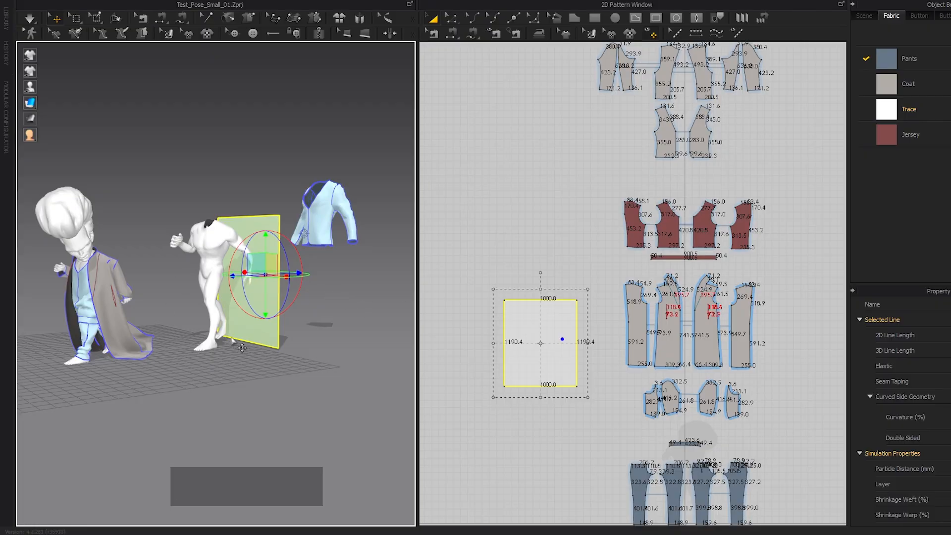
pyautogui.moveTo(232, 339); pyautogui.dragTo(249, 351, button='middle')
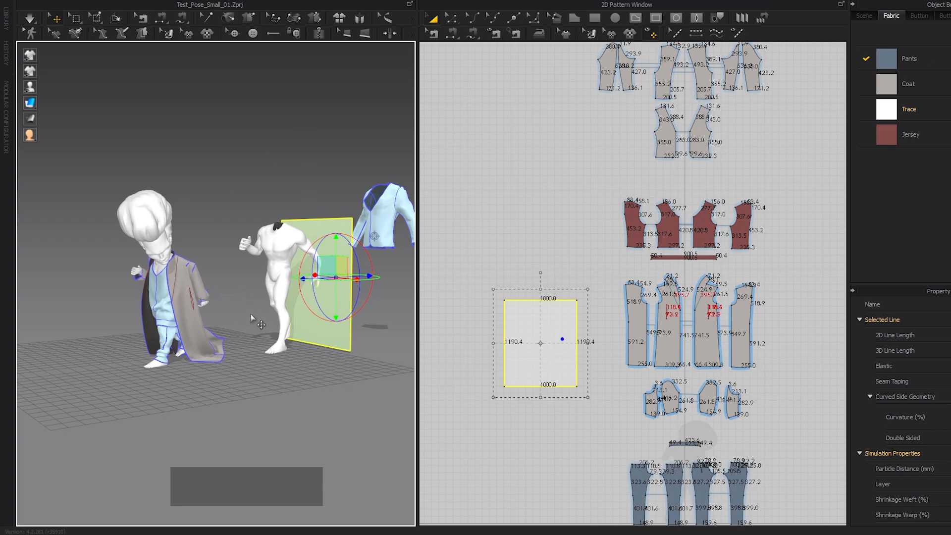
pyautogui.moveTo(250, 315); pyautogui.dragTo(272, 329, button='middle')
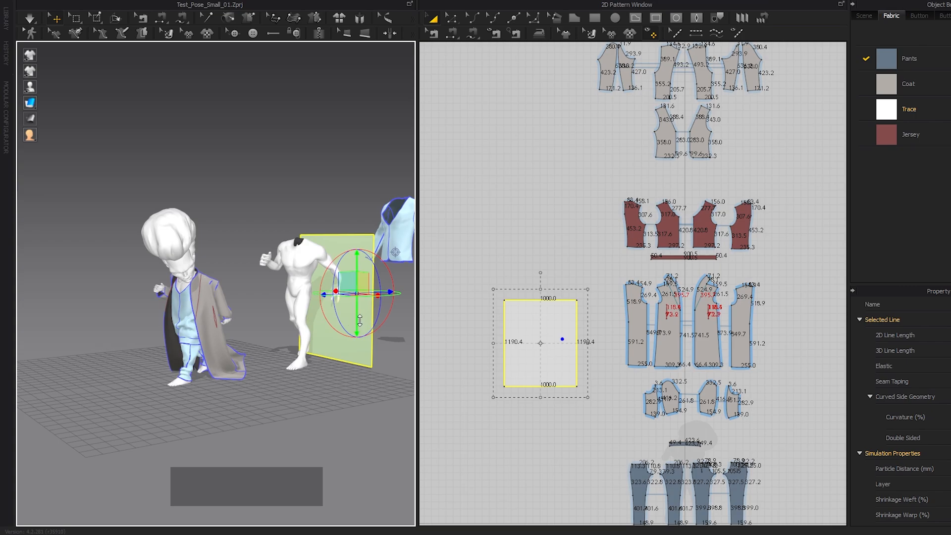
pyautogui.moveTo(359, 320); pyautogui.dragTo(327, 333, button='middle')
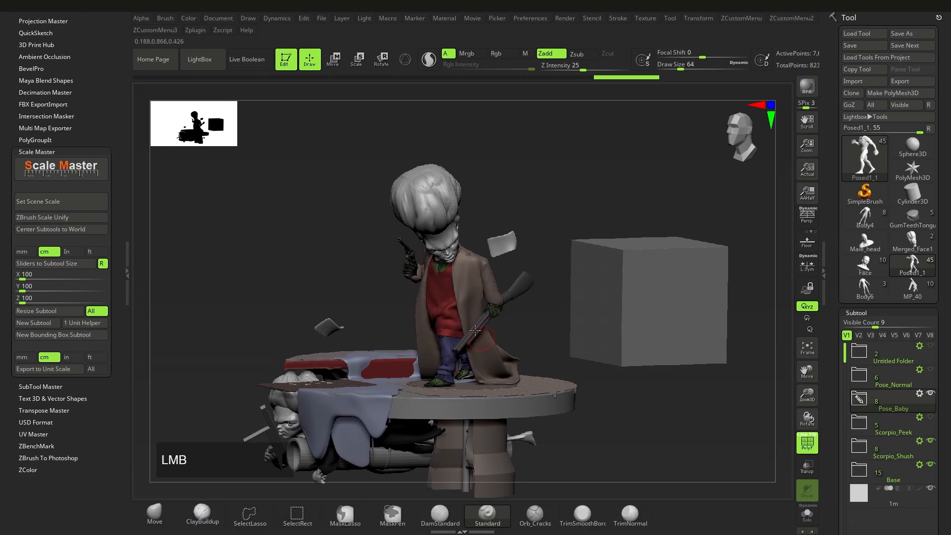
pyautogui.moveTo(421, 374); pyautogui.dragTo(442, 376, button='right')
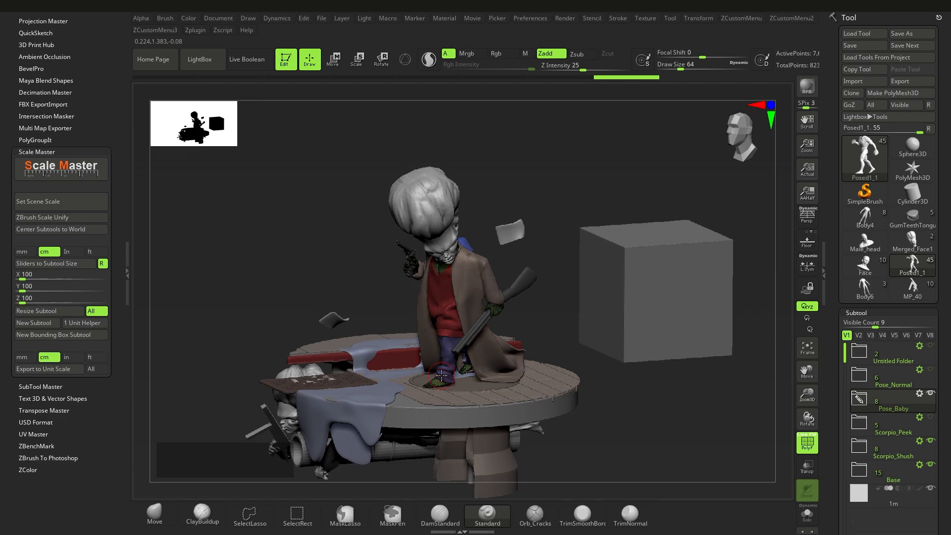